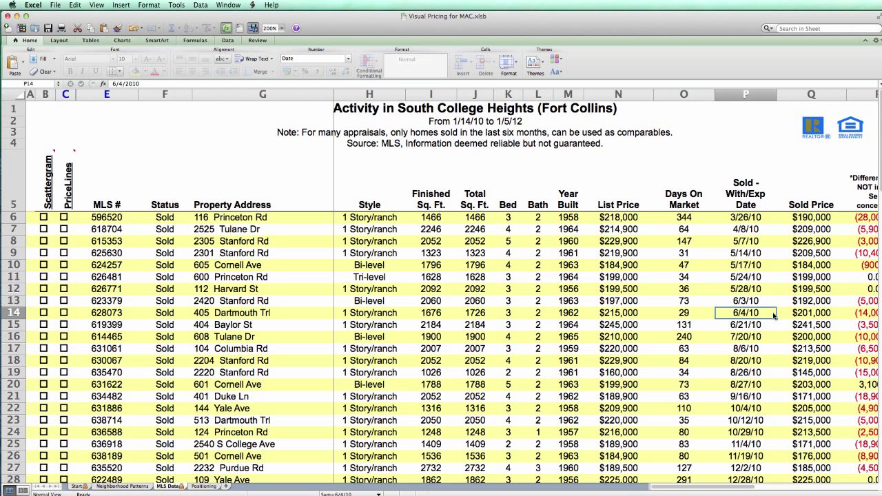
# Scroll through the sheet, move off the Style cell, and switch to the Pricing sheet
pyautogui.scroll(-10, 654, 309)
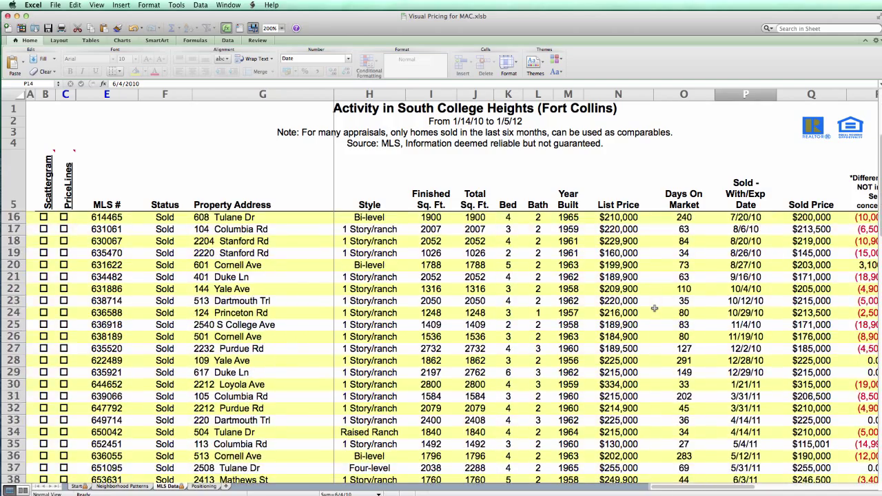
pyautogui.scroll(-20, 655, 309)
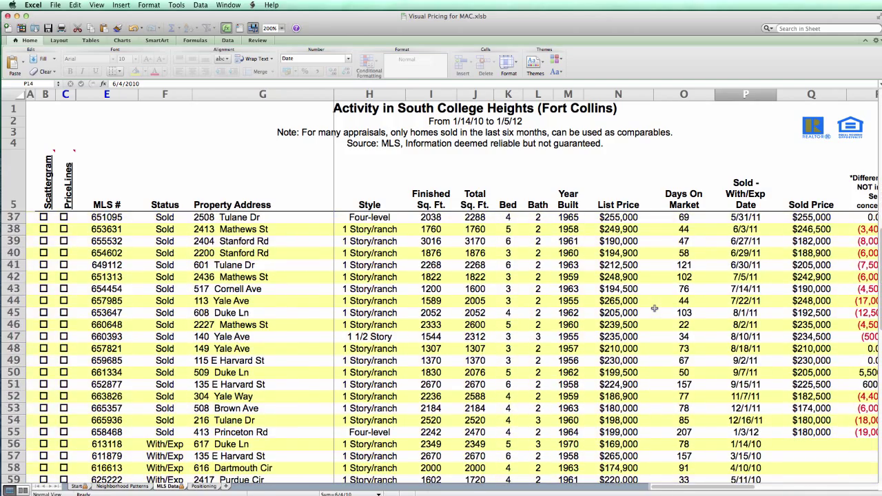
pyautogui.scroll(-18, 654, 309)
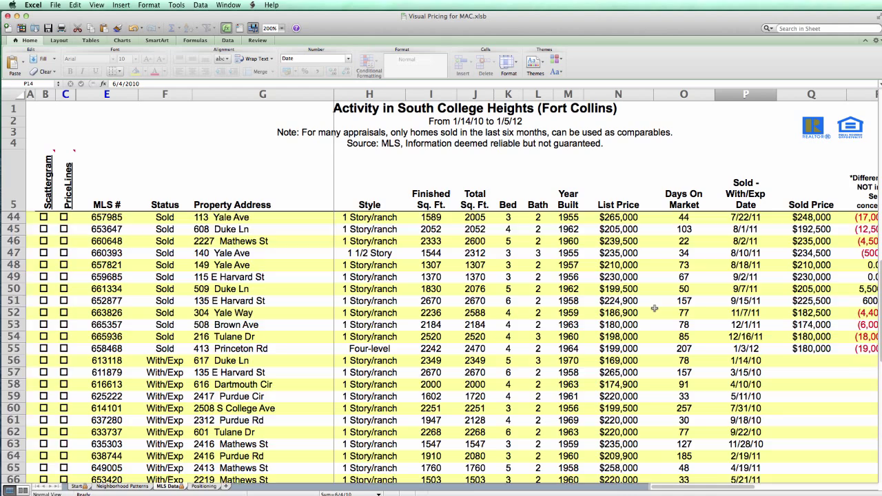
pyautogui.scroll(20, 655, 309)
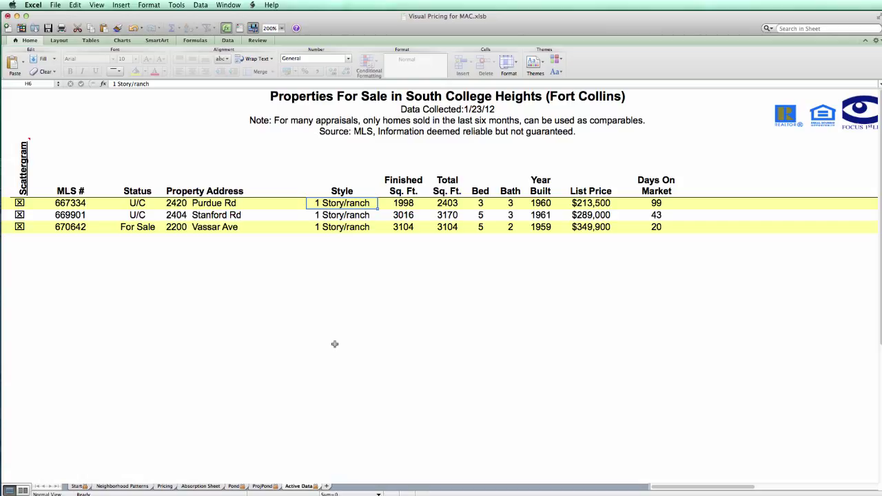
pyautogui.click(334, 344)
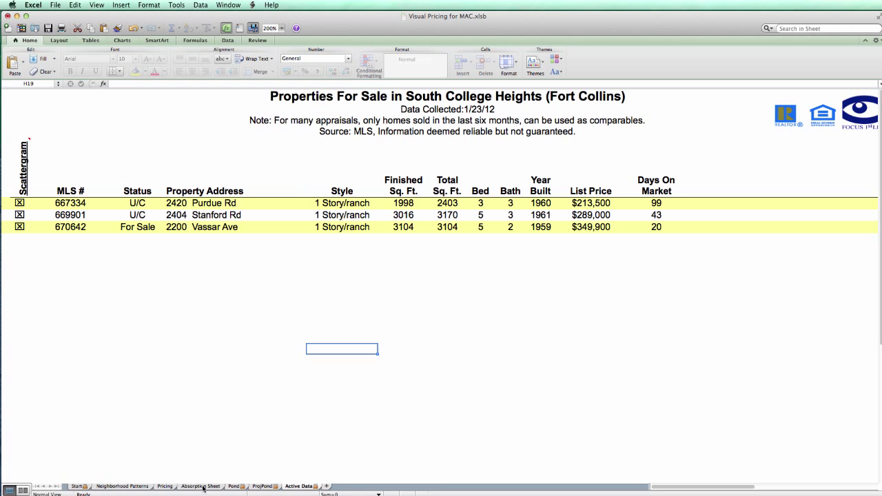
pyautogui.click(168, 489)
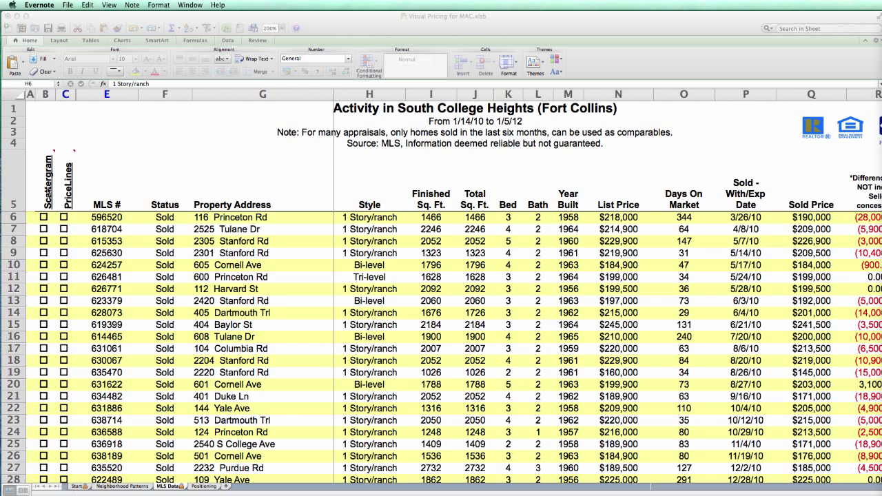
# Tick and then clear the Scattergram boxes for rows 10–17, then bring up the header's command menu
pyautogui.click(49, 188)
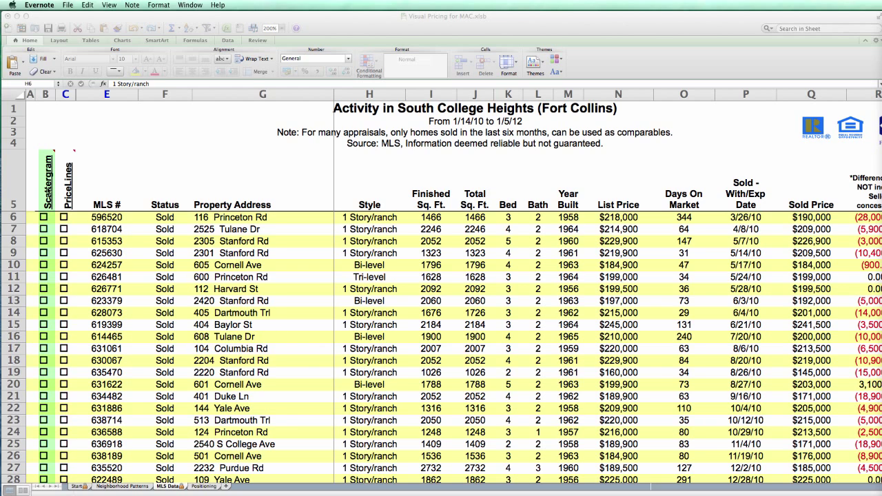
pyautogui.click(67, 190)
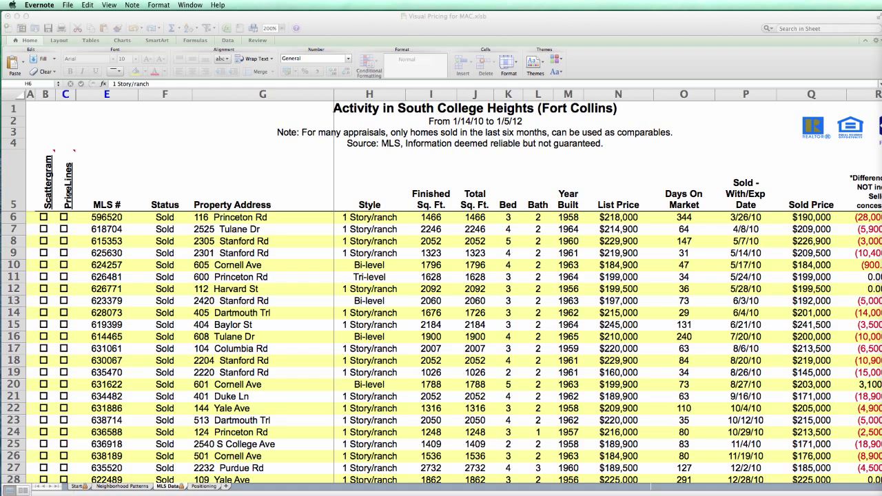
pyautogui.moveTo(44, 264); pyautogui.dragTo(50, 344)
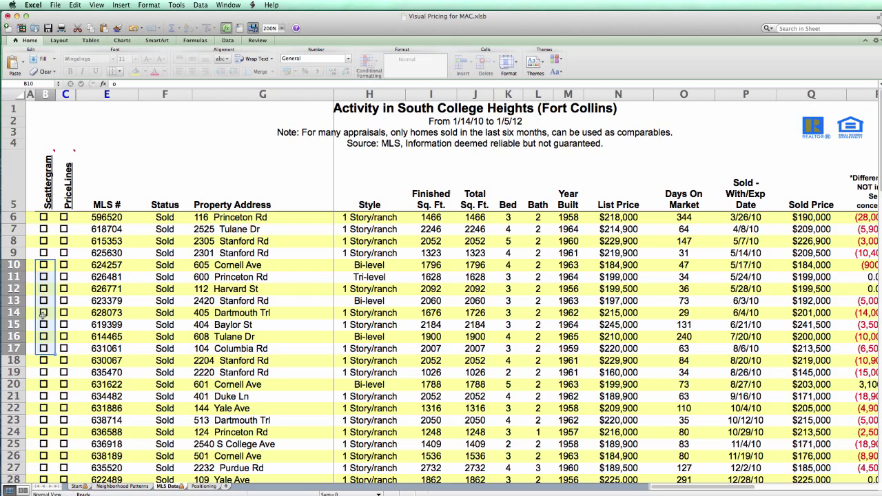
pyautogui.rightClick(45, 313)
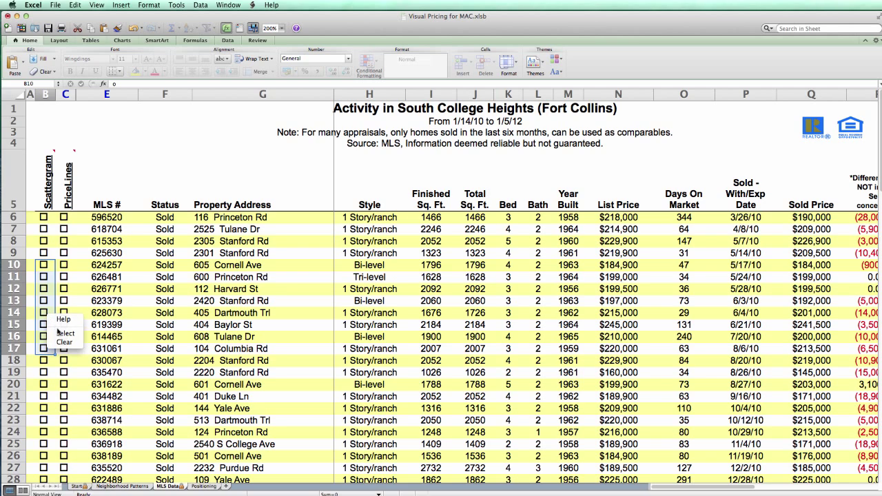
pyautogui.click(64, 334)
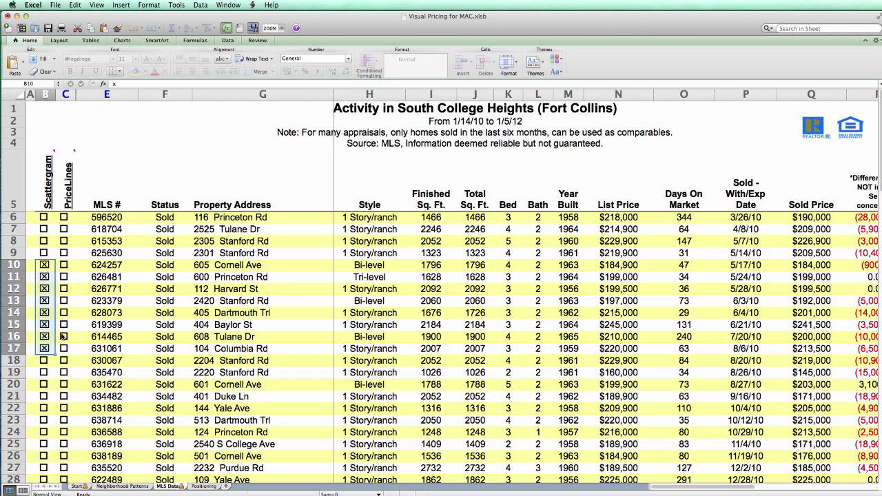
pyautogui.rightClick(43, 331)
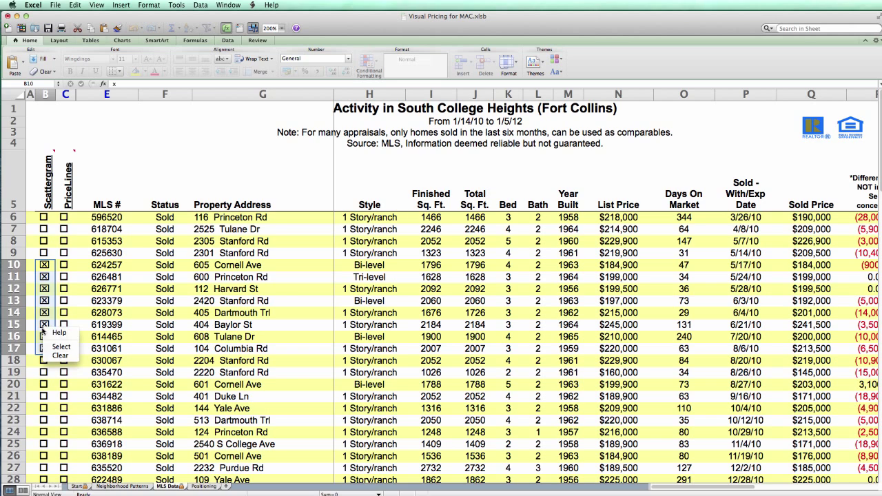
pyautogui.click(62, 356)
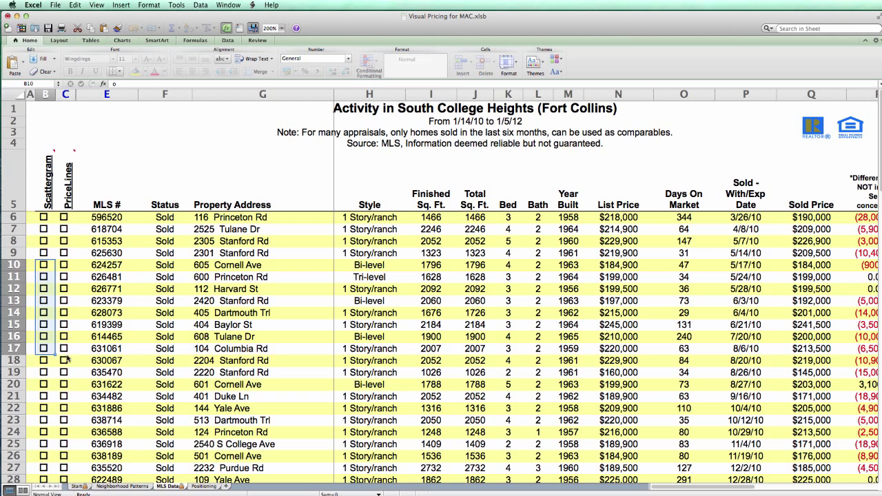
pyautogui.moveTo(45, 198)
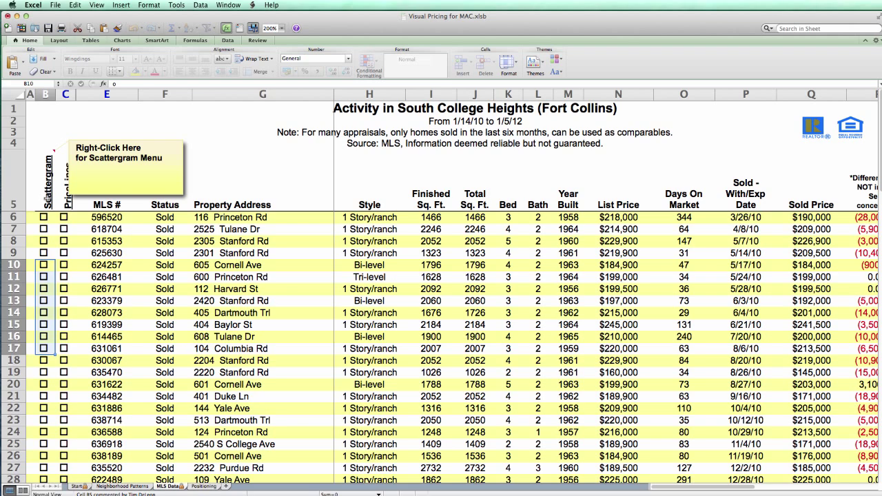
pyautogui.rightClick(46, 200)
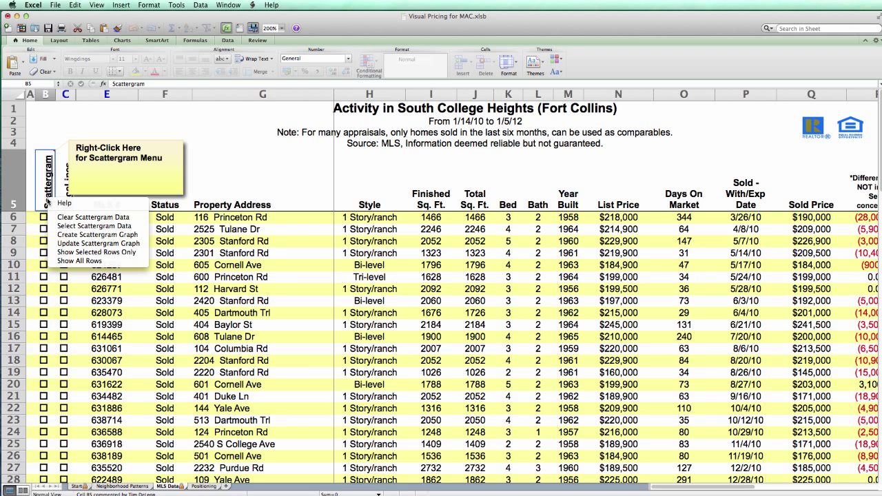
# Filter Scattergram for Sold properties off market since 7/5/2011 and check the matching rows
pyautogui.click(93, 226)
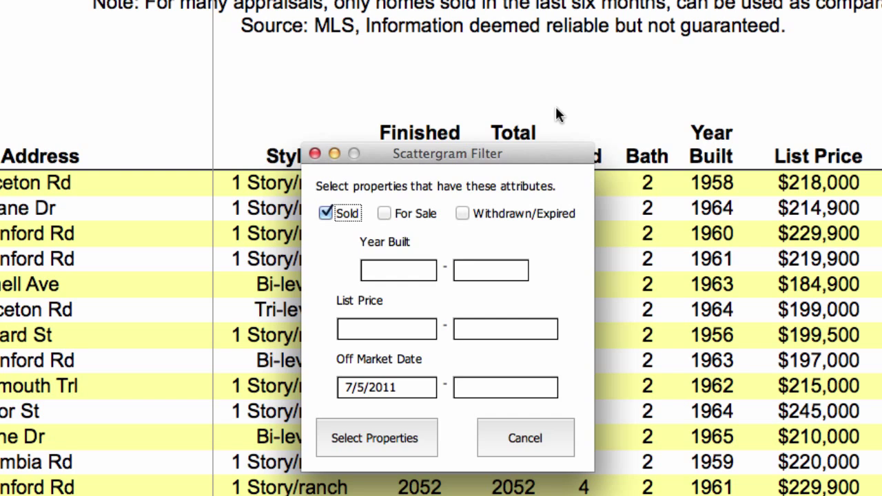
pyautogui.doubleClick(417, 388)
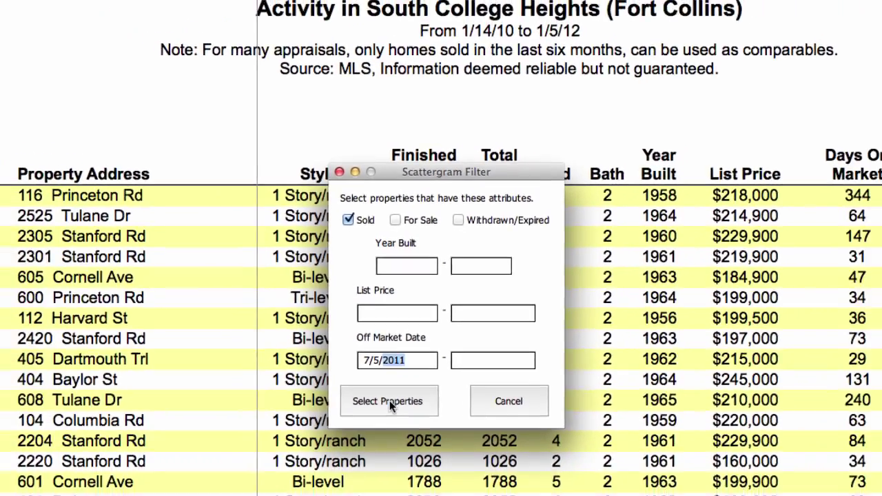
pyautogui.click(377, 437)
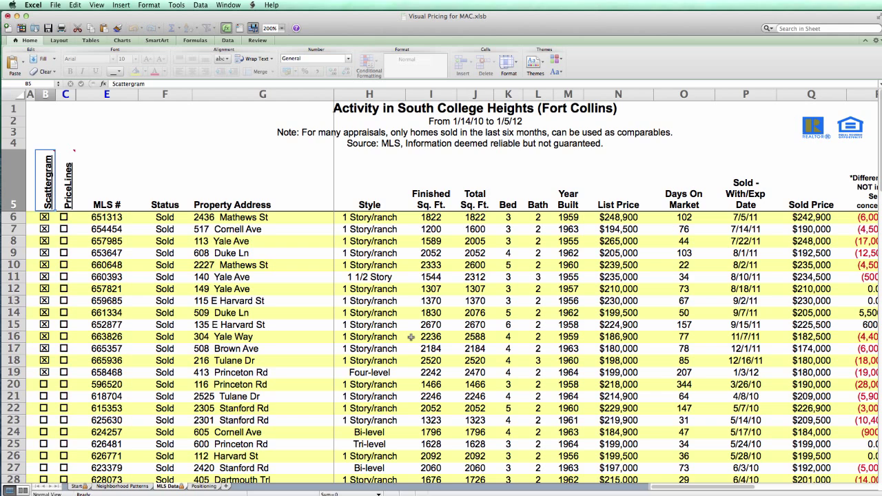
# Sort the listings in ascending order by the Style column
pyautogui.click(369, 207)
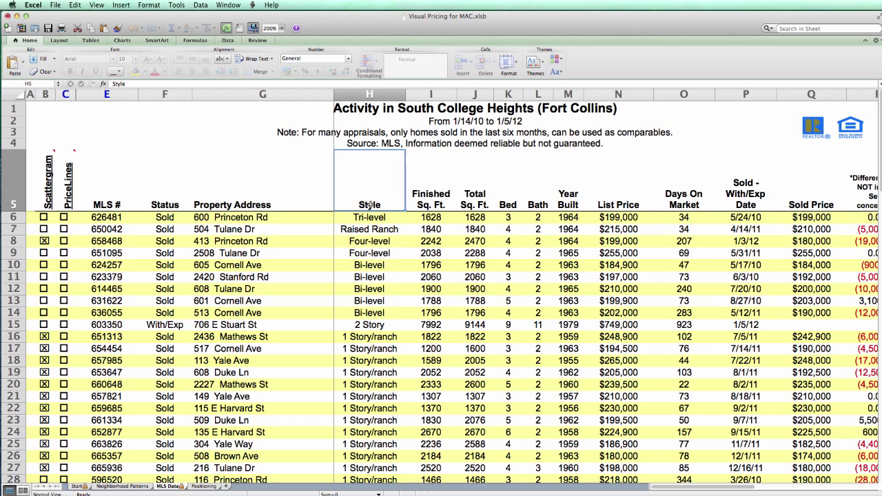
pyautogui.click(371, 204)
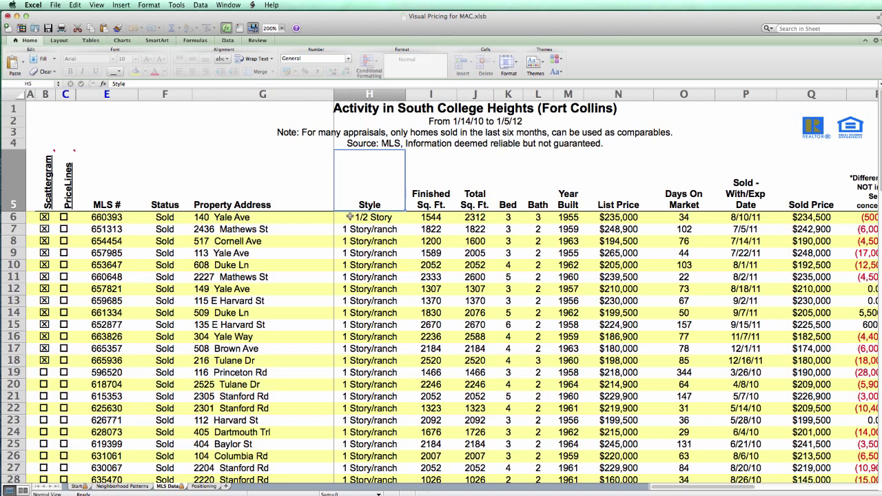
pyautogui.rightClick(46, 204)
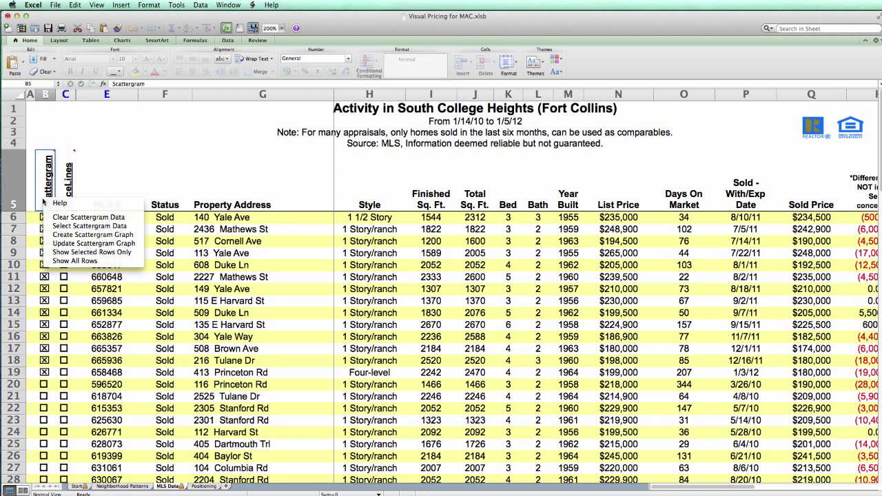
pyautogui.click(162, 376)
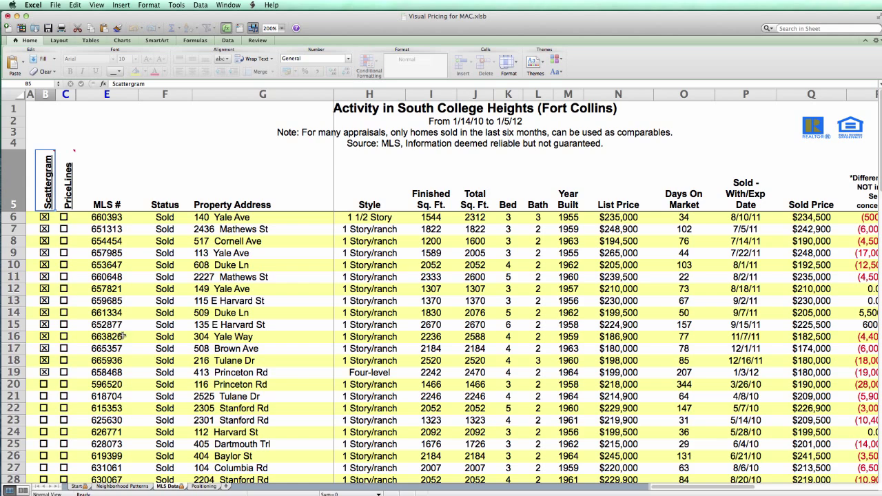
pyautogui.click(44, 372)
pyautogui.rightClick(44, 372)
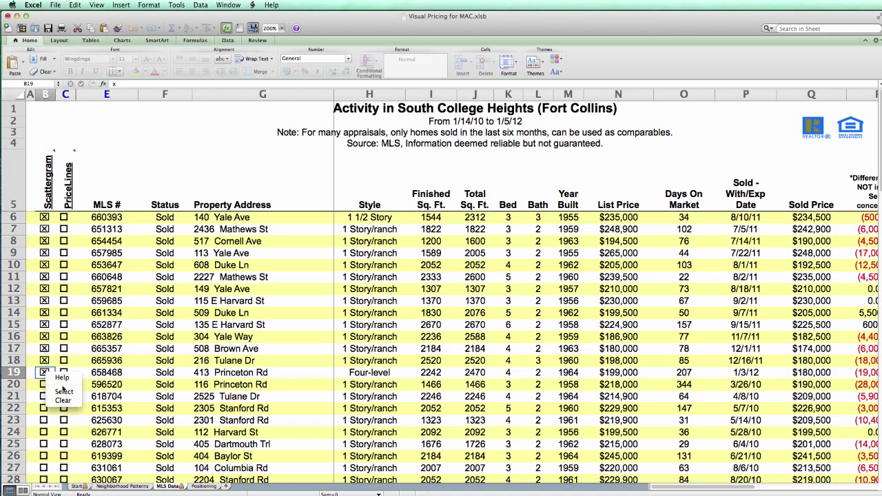
pyautogui.click(63, 400)
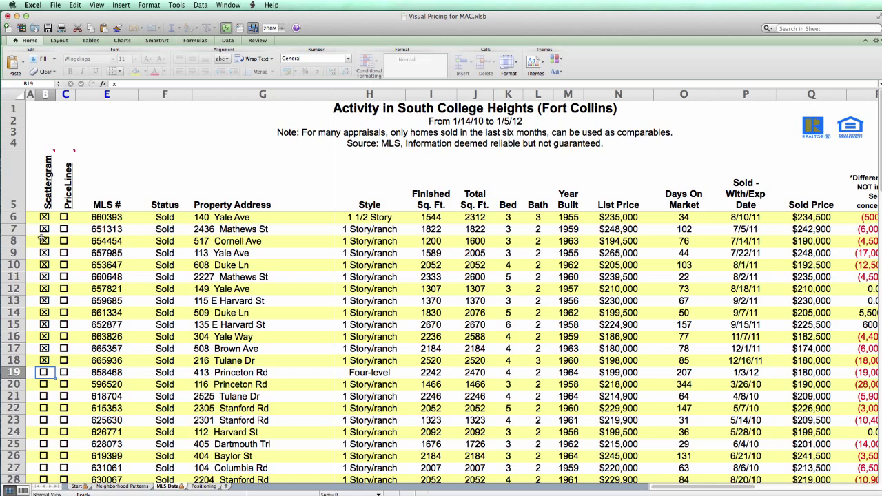
pyautogui.click(44, 217)
pyautogui.rightClick(44, 217)
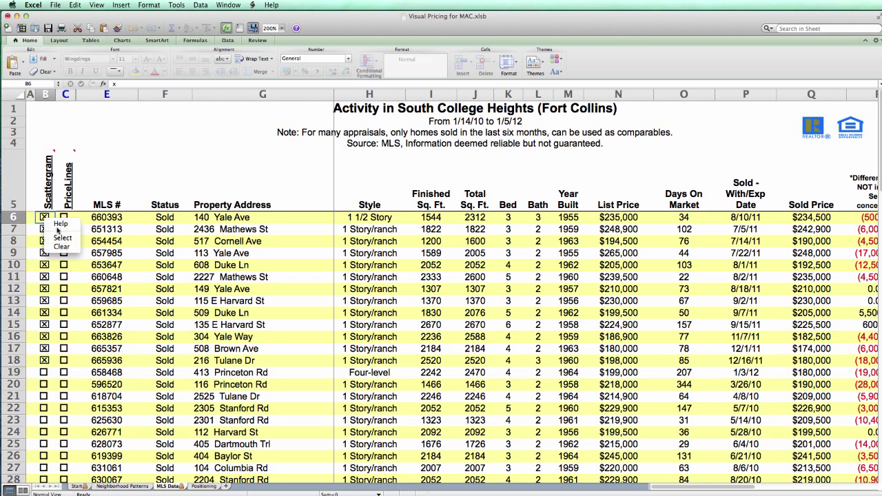
pyautogui.click(67, 243)
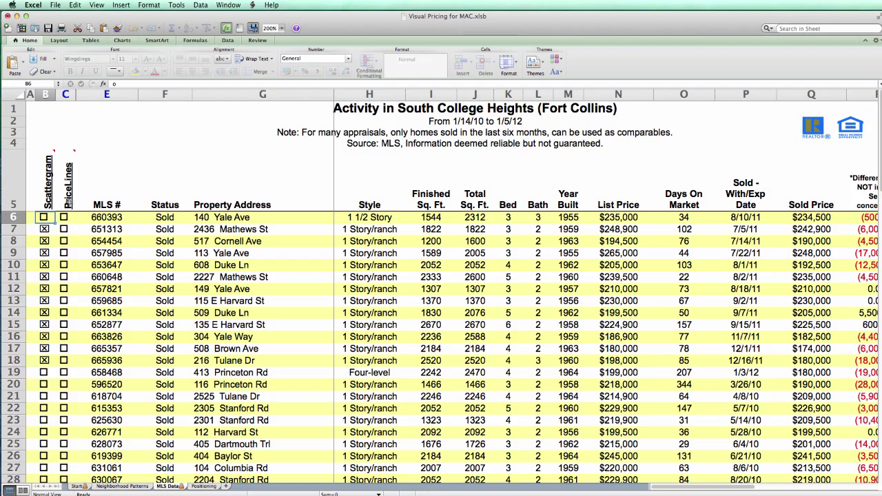
# Choose Select PriceLine Data from the PriceLines header's menu
pyautogui.rightClick(69, 204)
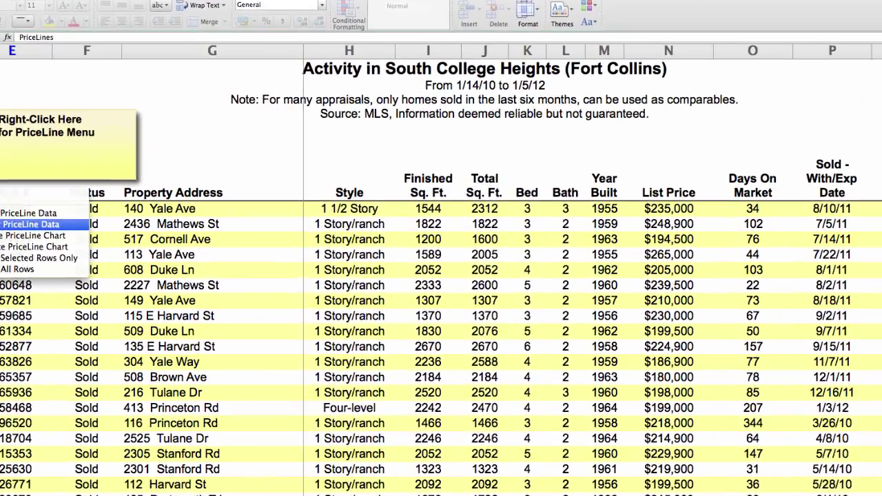
pyautogui.click(31, 224)
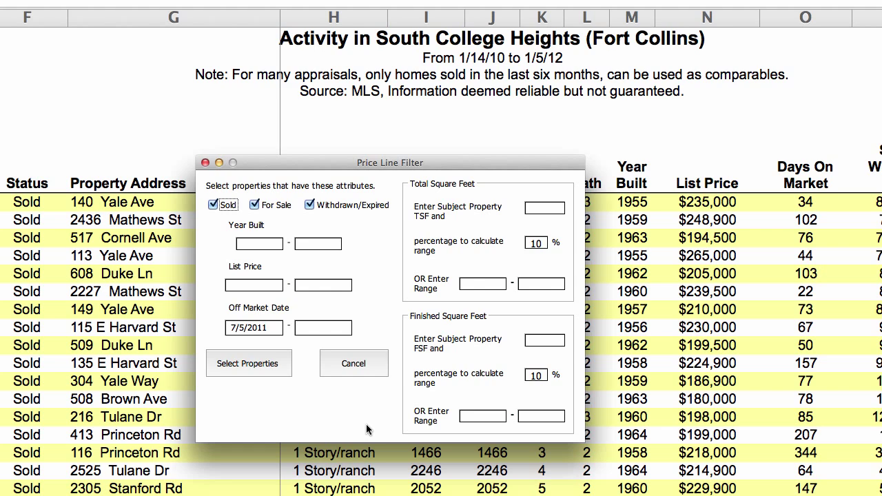
# Enter subject TSF 2000 at 7%, set range start to 1850, and check matching PriceLines
pyautogui.click(549, 208)
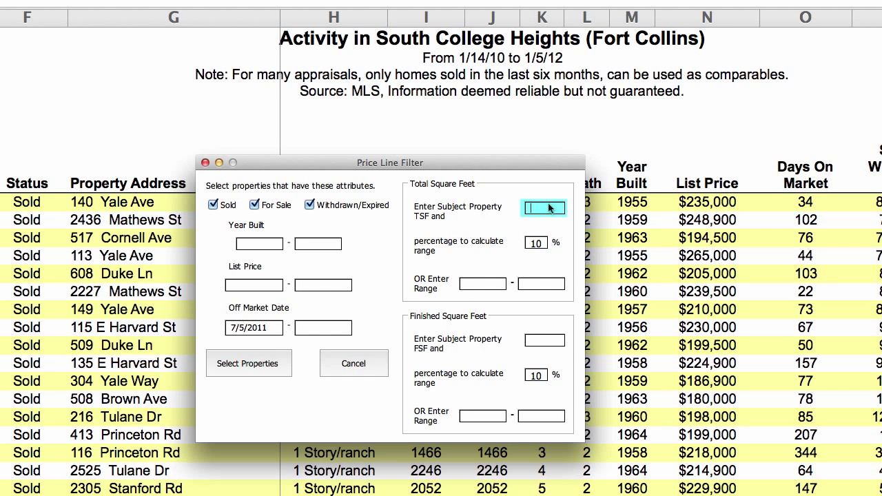
pyautogui.write('2000')
pyautogui.press('Tab')
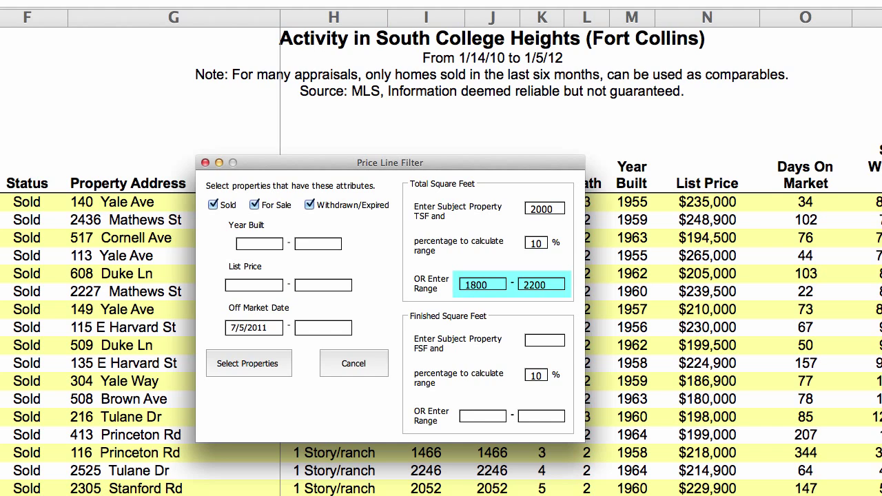
pyautogui.click(542, 243)
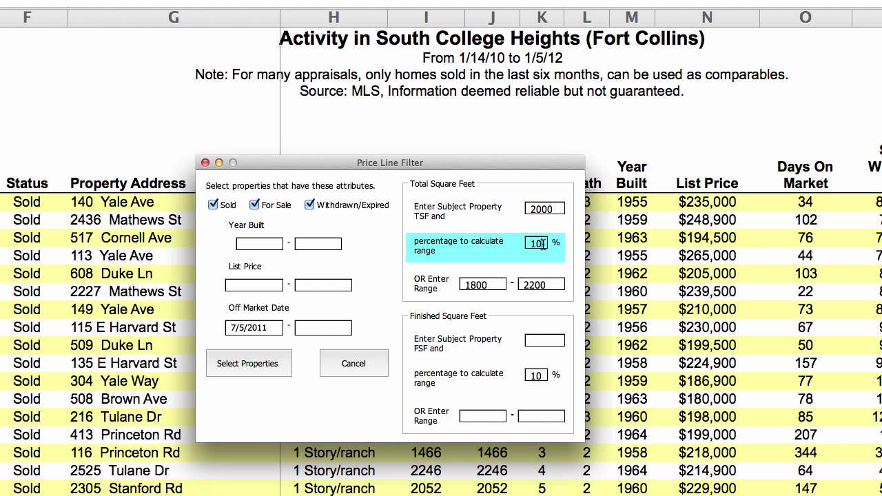
pyautogui.press('BackSpace')
pyautogui.press('BackSpace')
pyautogui.write('7')
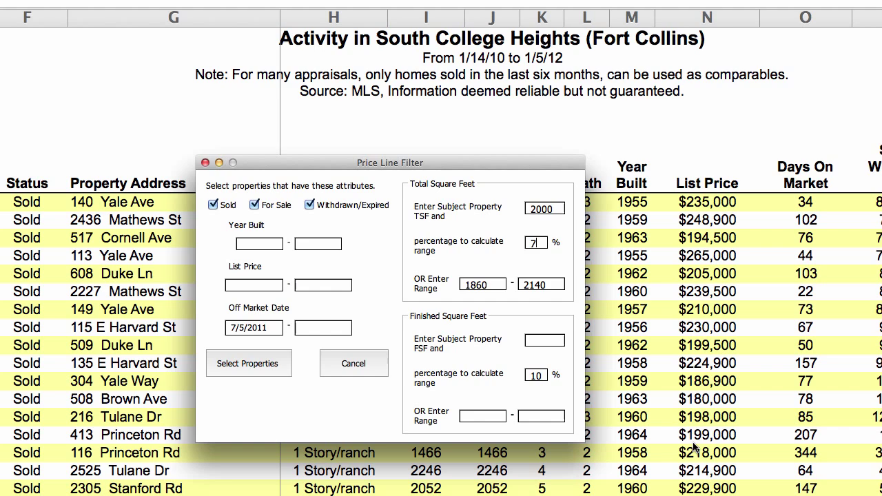
pyautogui.click(493, 287)
pyautogui.press('BackSpace')
pyautogui.press('BackSpace')
pyautogui.write('50')
pyautogui.press('Return')
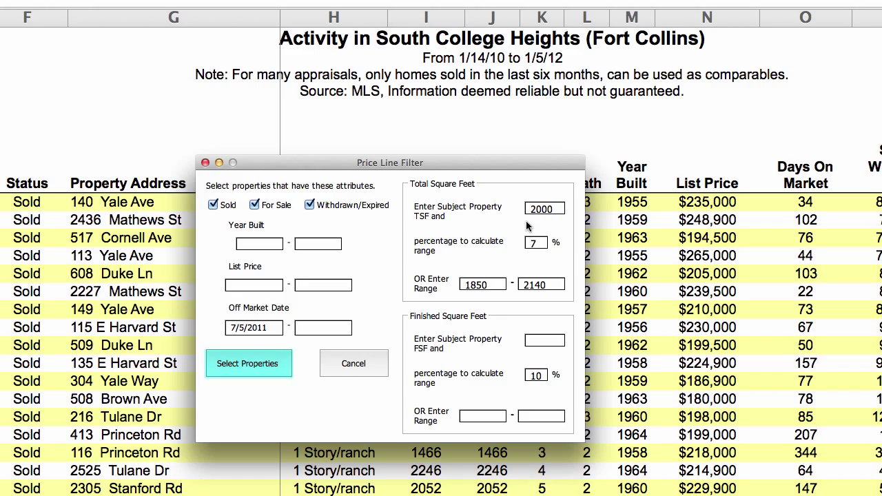
pyautogui.click(273, 366)
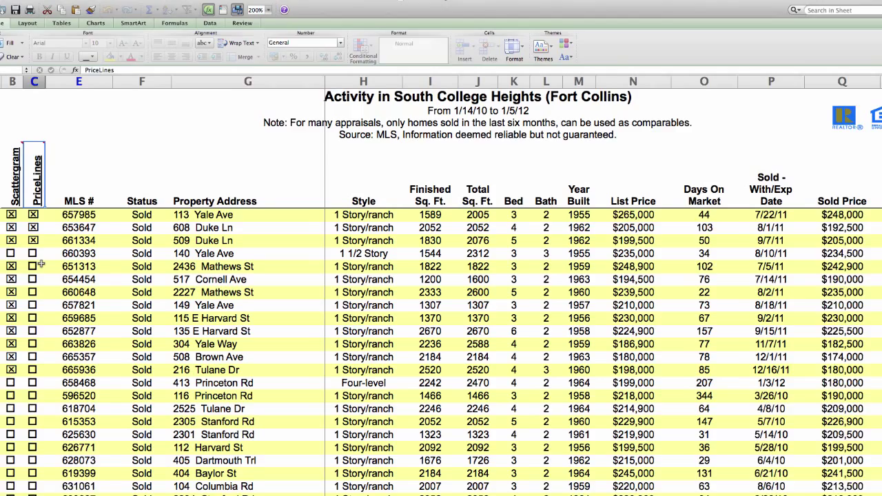